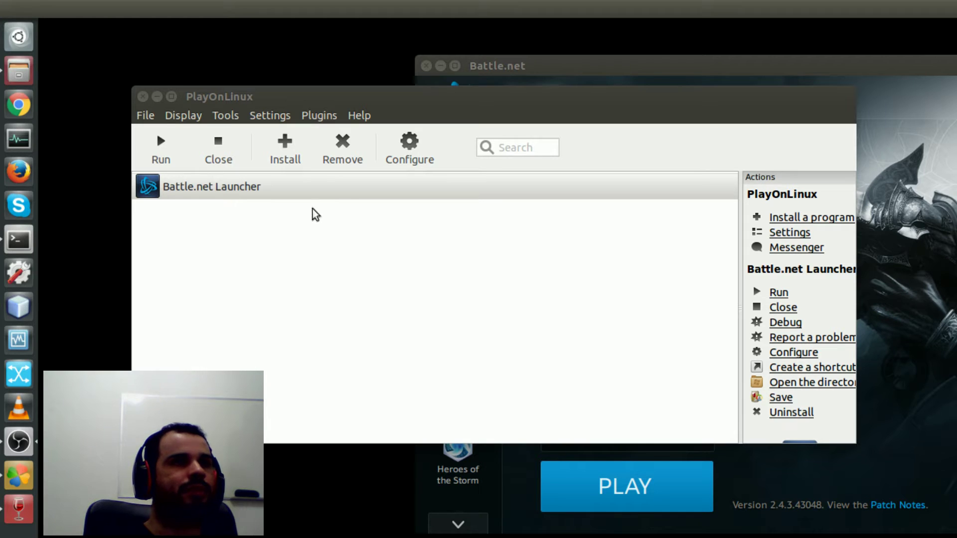
Search the install catalogue for 'BATT', then close it without installing anything.
{"action": "left_click", "coordinate": [287, 153]}
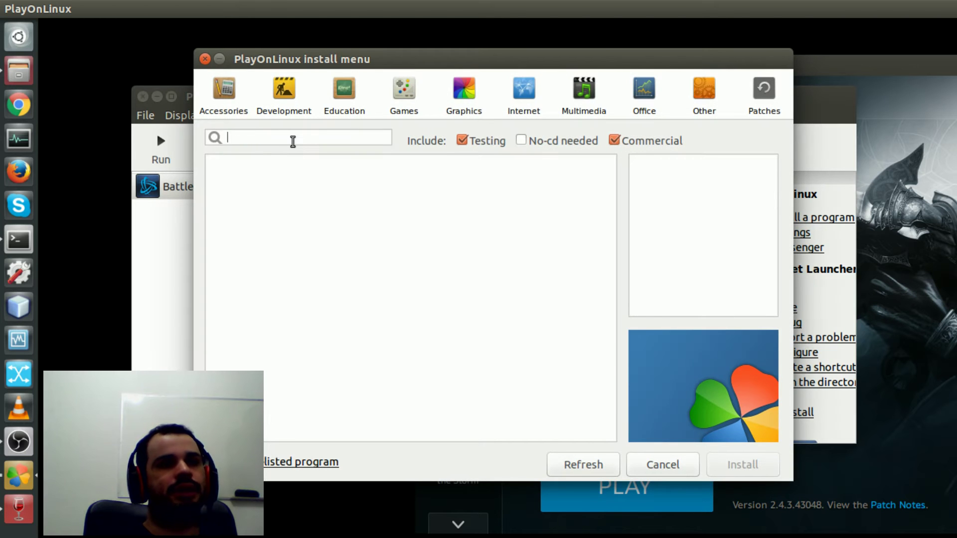
{"action": "type", "text": "BATT"}
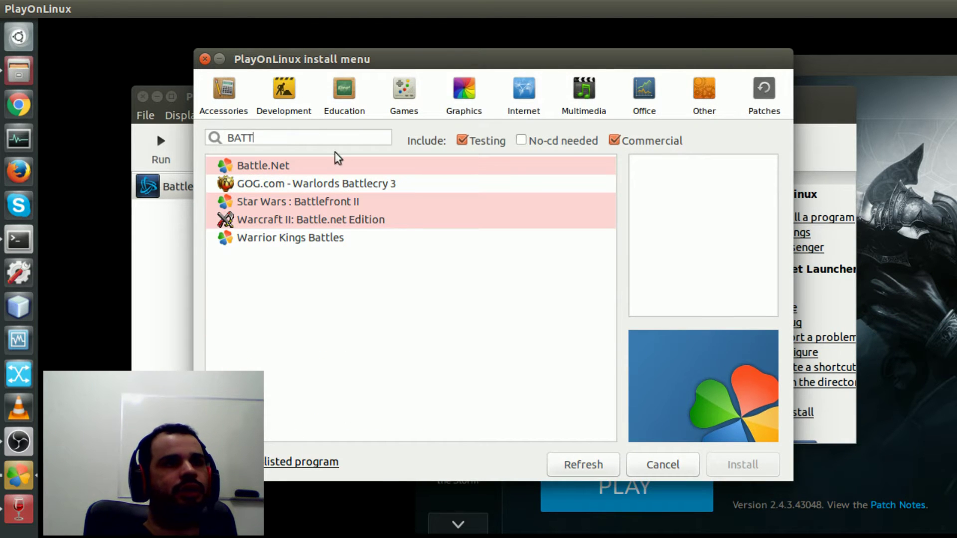
{"action": "left_click", "coordinate": [205, 60]}
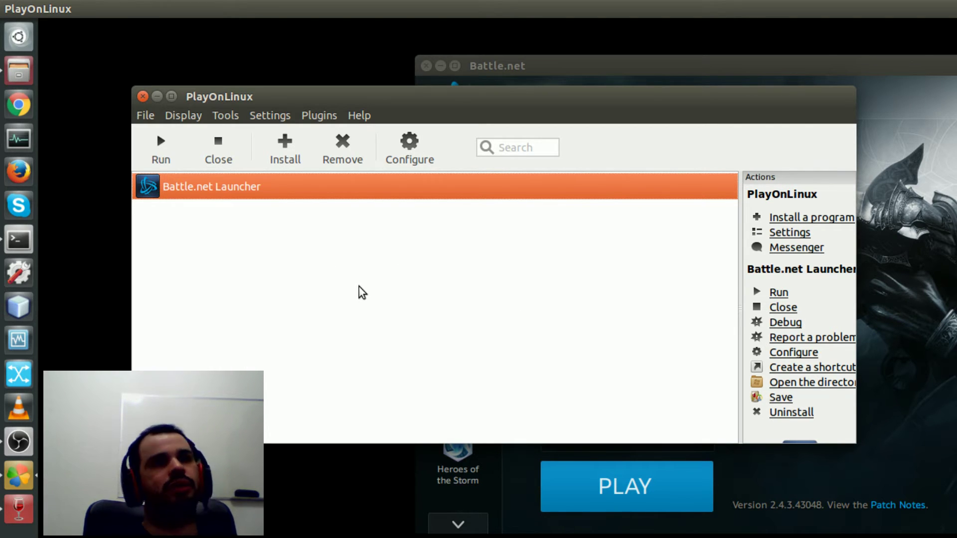
Open Wine configuration for the battle.net virtual drive from Configure's Wine tools.
{"action": "left_click", "coordinate": [792, 352]}
{"action": "left_click", "coordinate": [246, 117]}
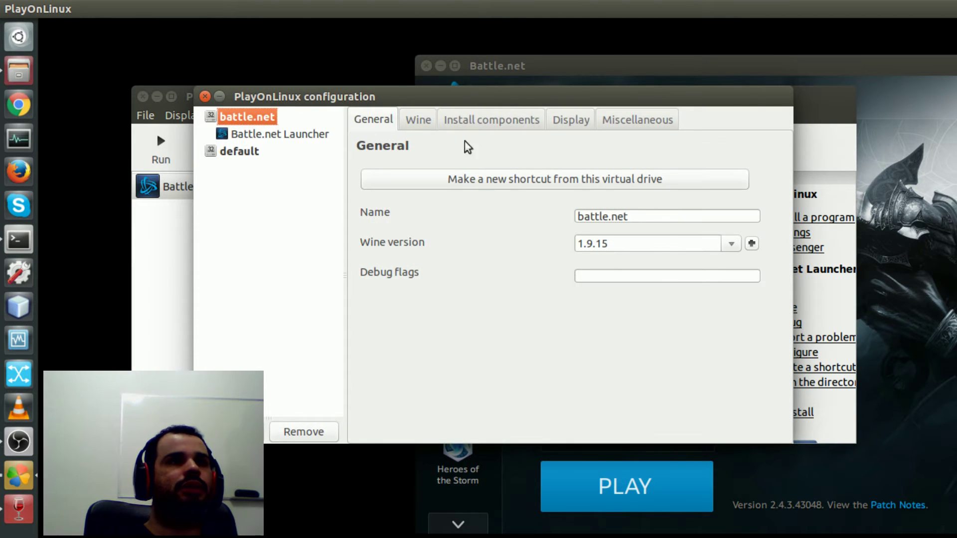
{"action": "left_click", "coordinate": [426, 120]}
{"action": "left_click", "coordinate": [412, 229]}
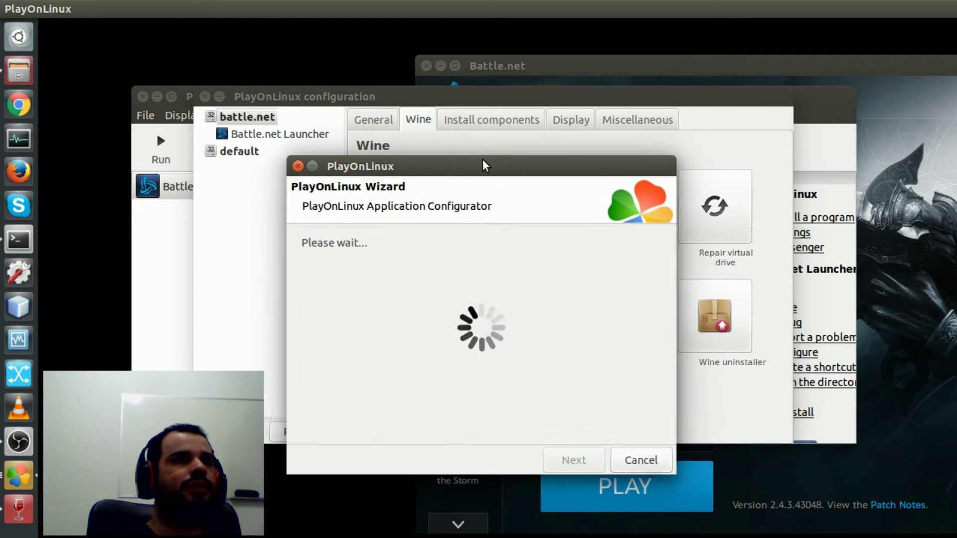
Review the api-ms-win-crt heap, locale and stdio overrides, and type 'ap' as a new override.
{"action": "left_click", "coordinate": [148, 67]}
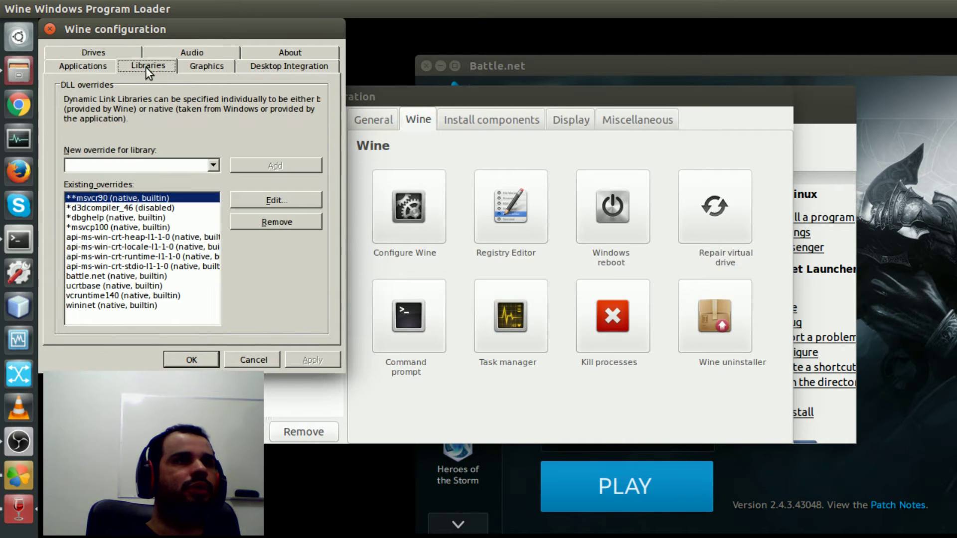
{"action": "left_click", "coordinate": [89, 237]}
{"action": "left_click", "coordinate": [90, 248]}
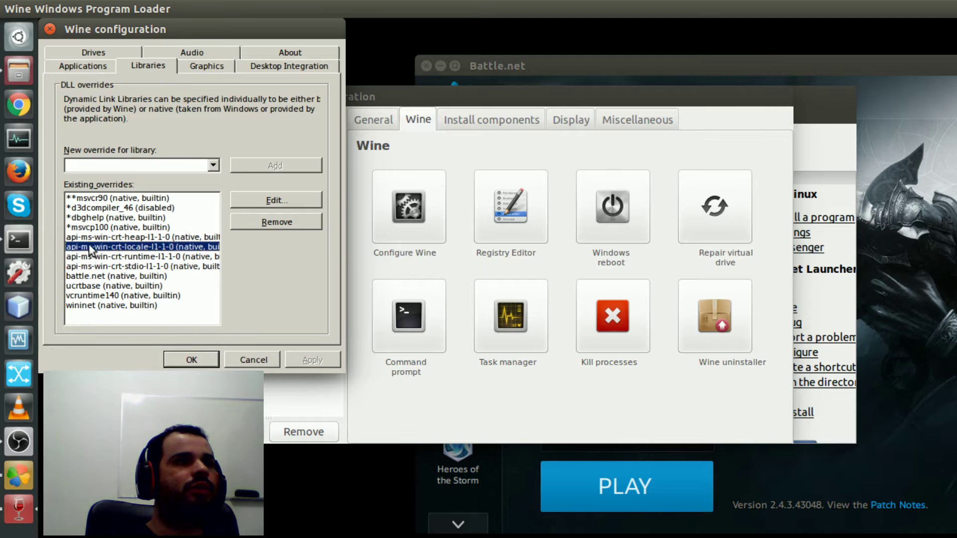
{"action": "left_click", "coordinate": [95, 266]}
{"action": "left_click", "coordinate": [108, 166]}
{"action": "type", "text": "ap"}
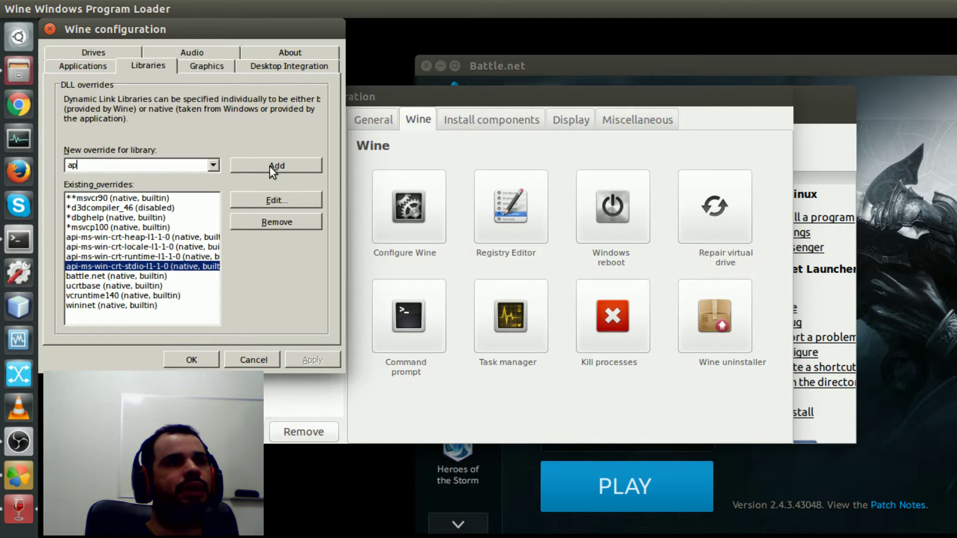
Check the heap override's load order unchanged, inspect runtime, locale, stdio and ucrtbase, then cancel winecfg.
{"action": "left_click", "coordinate": [148, 238]}
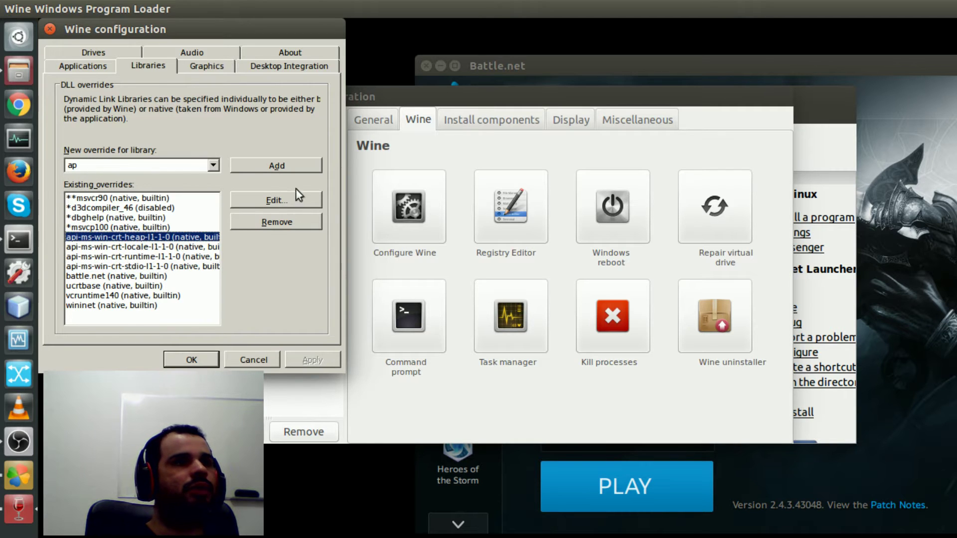
{"action": "left_click", "coordinate": [285, 201]}
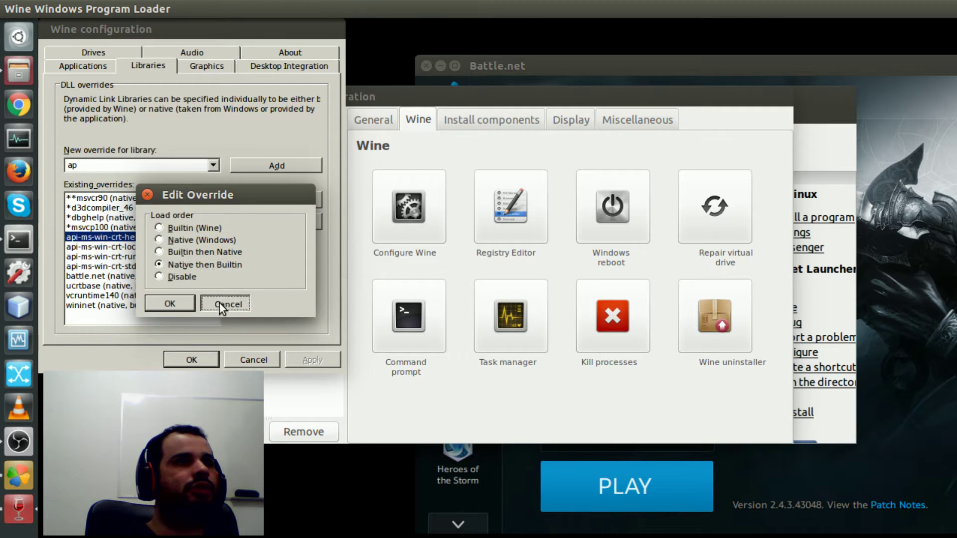
{"action": "left_click", "coordinate": [219, 303]}
{"action": "left_click", "coordinate": [161, 257]}
{"action": "left_click", "coordinate": [150, 247]}
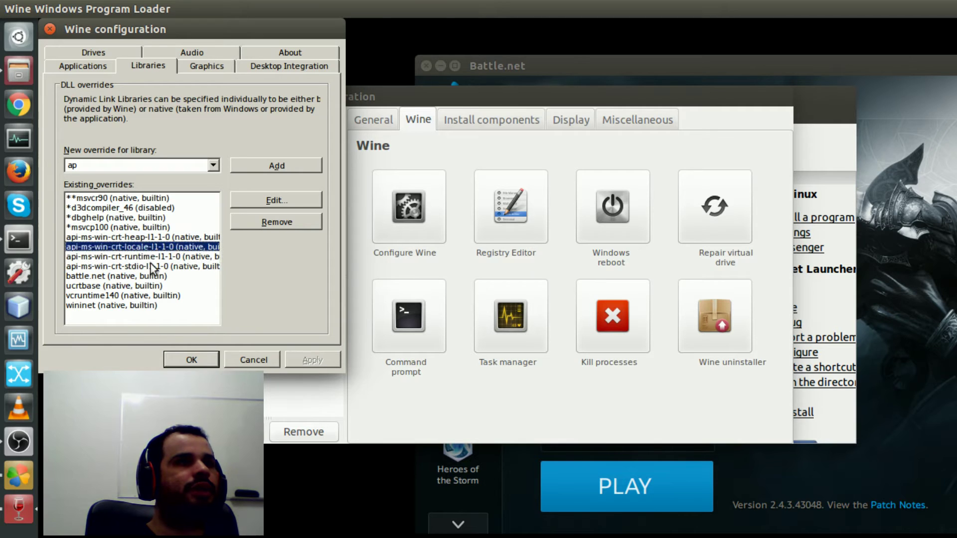
{"action": "left_click", "coordinate": [144, 267]}
{"action": "left_click", "coordinate": [142, 285]}
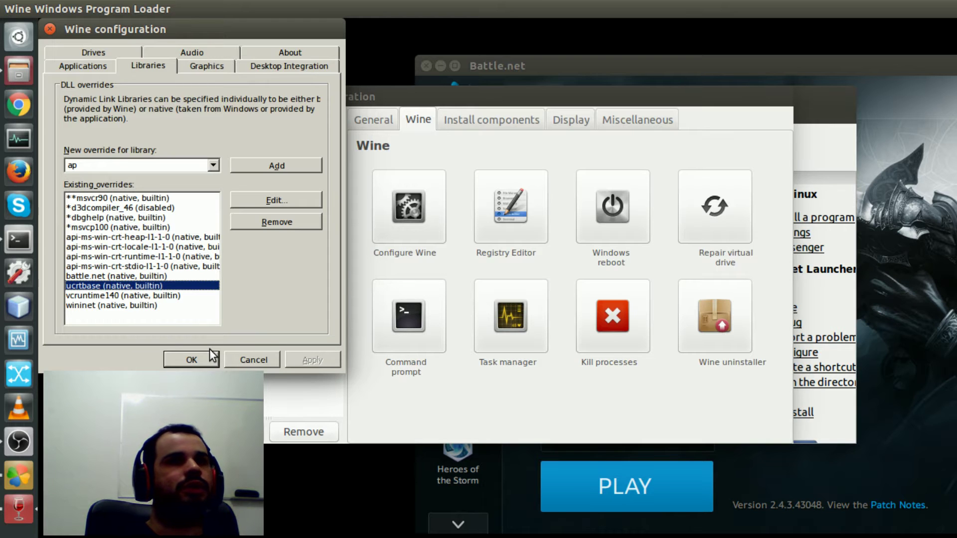
{"action": "left_click", "coordinate": [252, 357]}
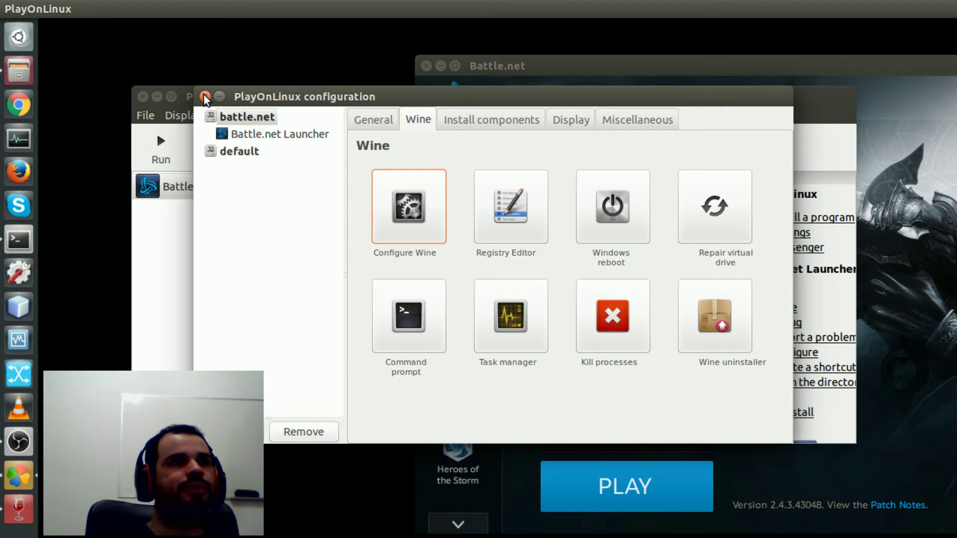
Close the PlayOnLinux configuration window, bring Battle.net forward and press PLAY for Diablo III.
{"action": "left_click", "coordinate": [205, 97]}
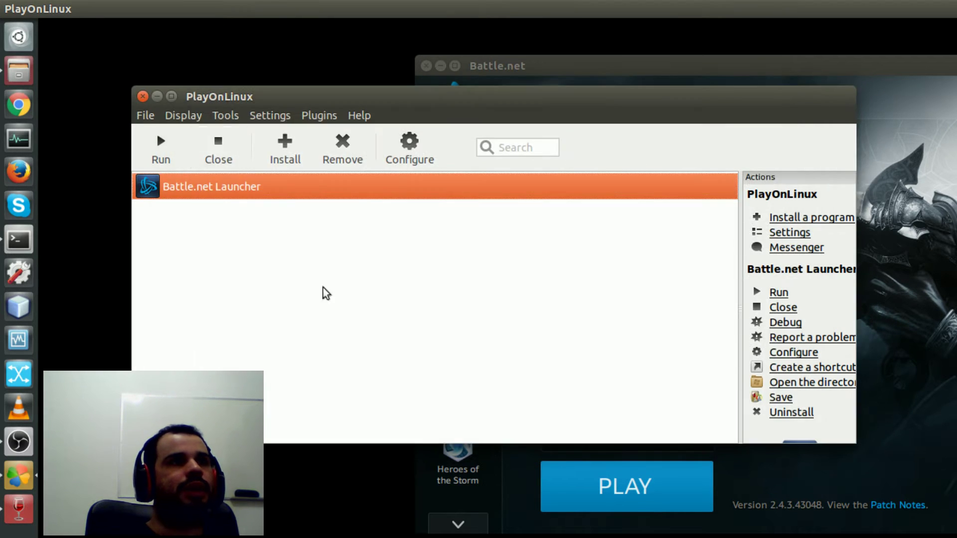
{"action": "left_click", "coordinate": [541, 66]}
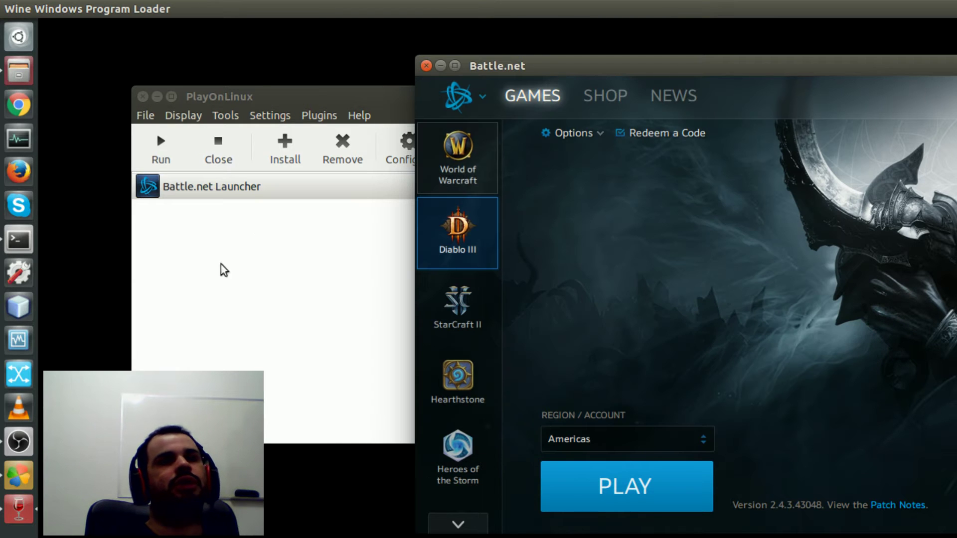
{"action": "left_click", "coordinate": [250, 183]}
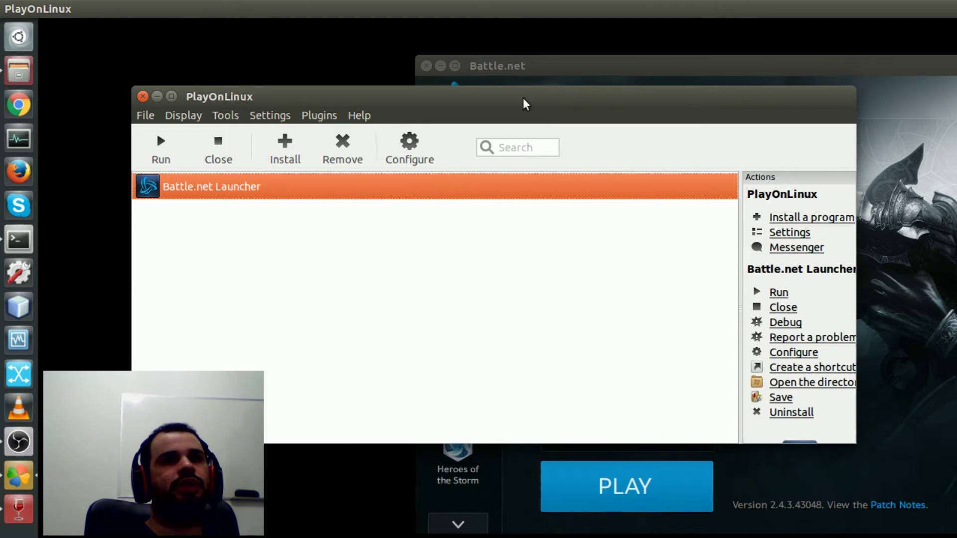
{"action": "left_click", "coordinate": [656, 67]}
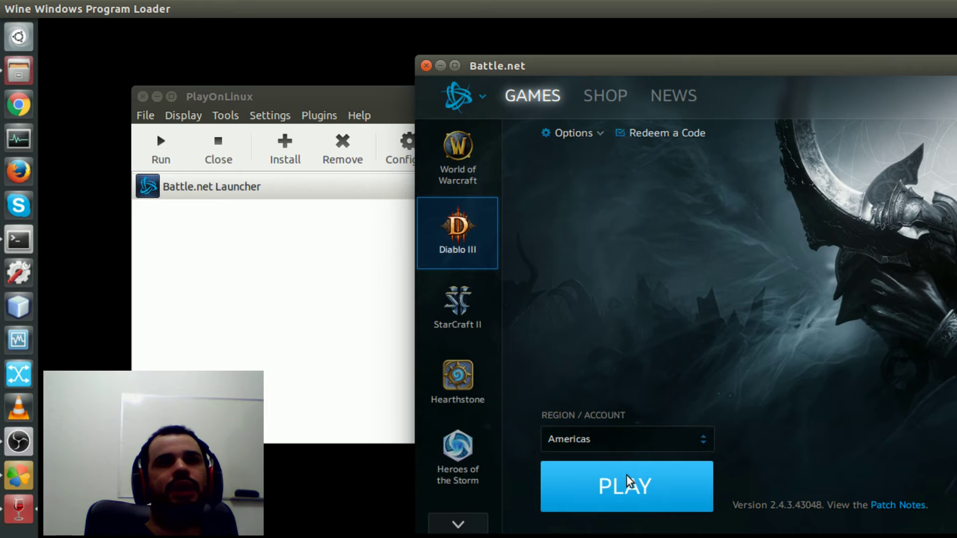
{"action": "left_click", "coordinate": [614, 489]}
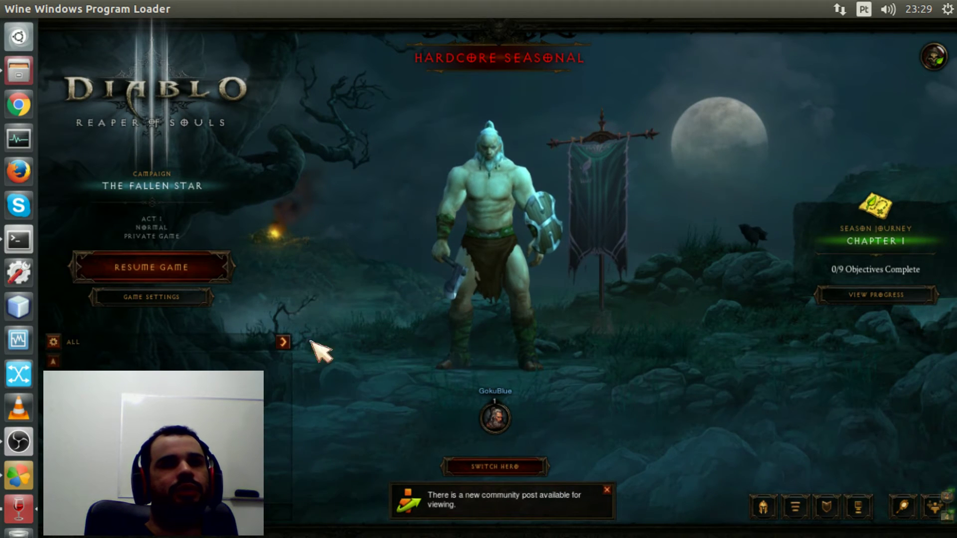
Apply 1280x960x60 resolution in Diablo III's video options, then reject it to revert to 1280x720x60.
{"action": "left_click", "coordinate": [859, 509]}
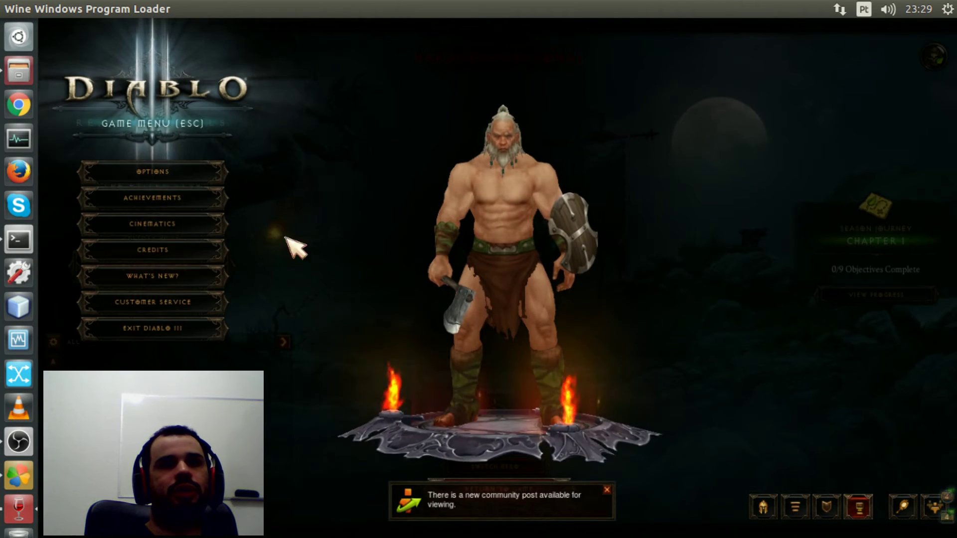
{"action": "left_click", "coordinate": [137, 174]}
{"action": "left_click", "coordinate": [436, 216]}
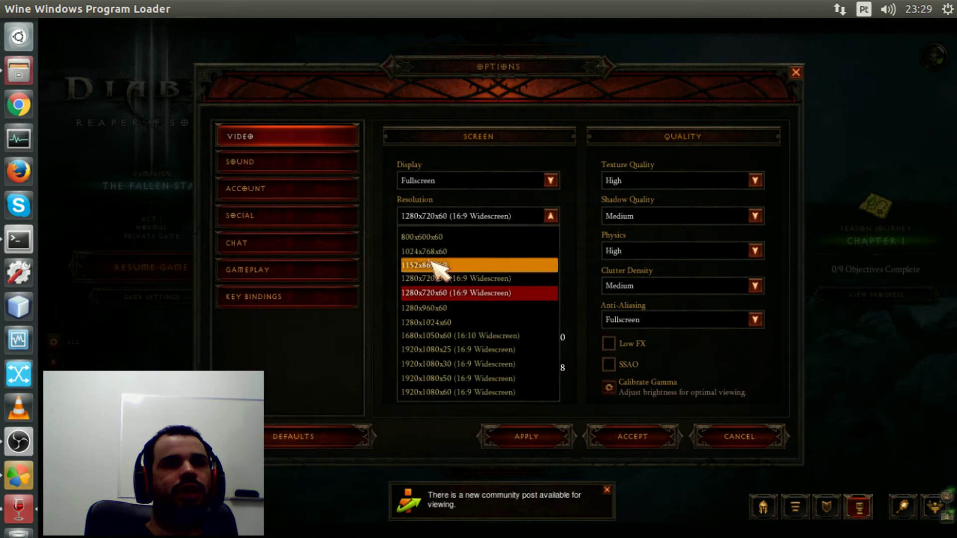
{"action": "left_click", "coordinate": [438, 308]}
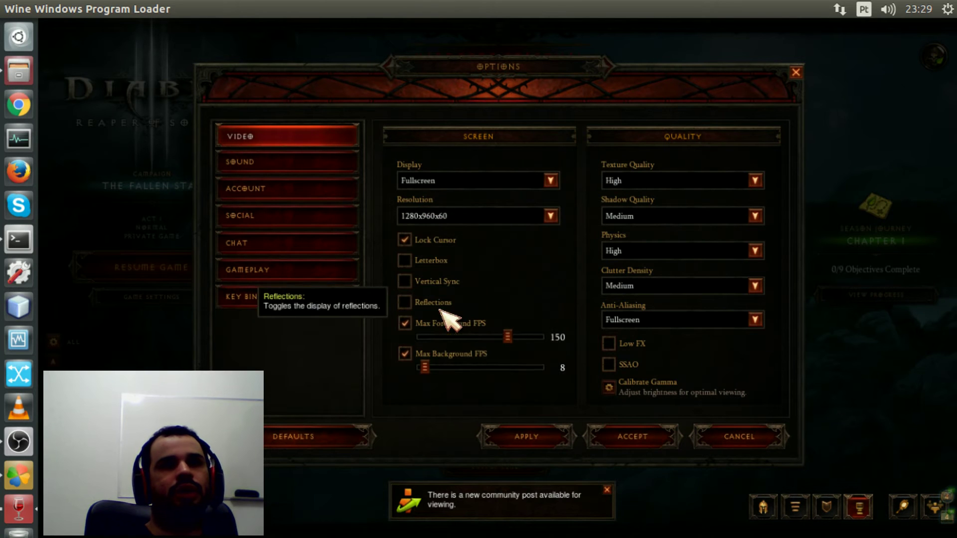
{"action": "left_click", "coordinate": [553, 441]}
{"action": "left_click", "coordinate": [550, 423]}
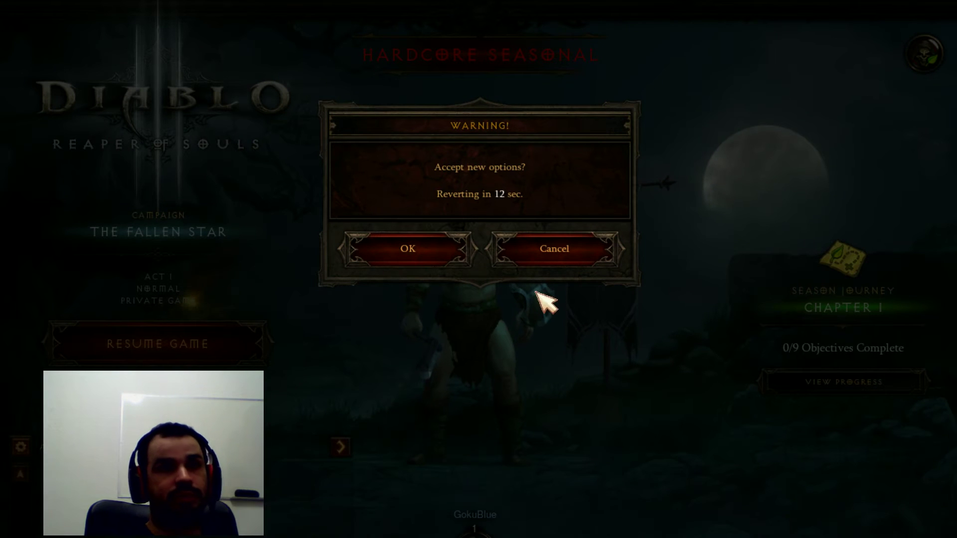
{"action": "left_click", "coordinate": [524, 245]}
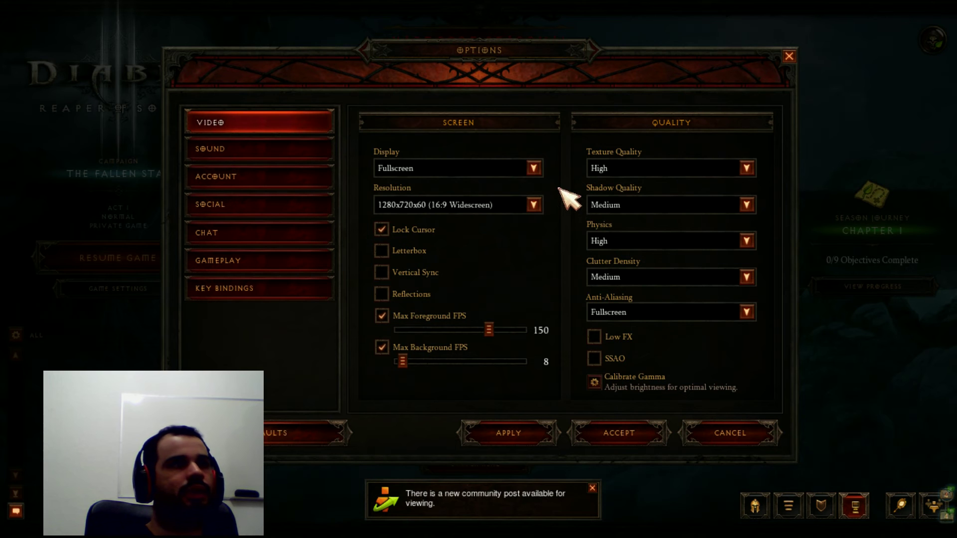
Toggle Enable Sound in the Sound settings, apply, and close Options to the game menu.
{"action": "left_click", "coordinate": [290, 158]}
{"action": "left_click", "coordinate": [383, 154]}
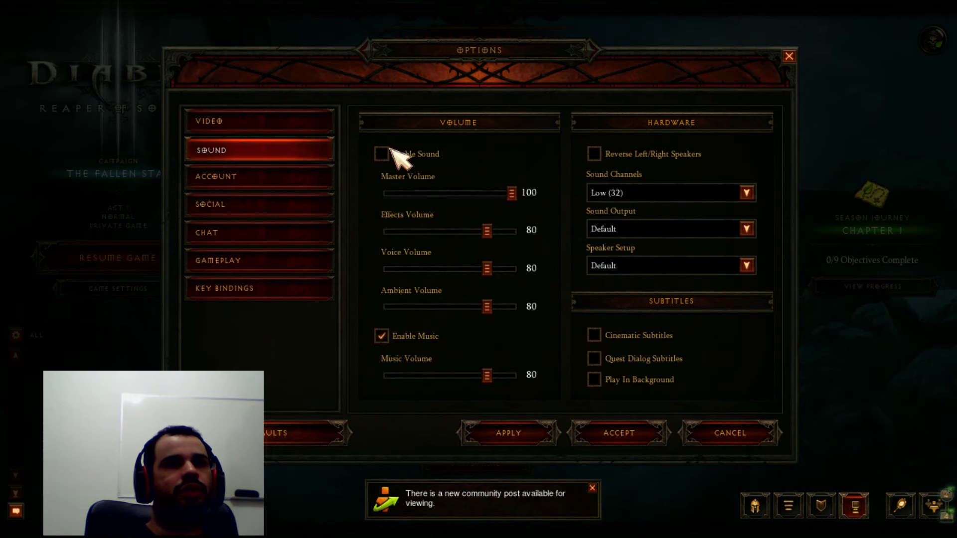
{"action": "left_click", "coordinate": [382, 154]}
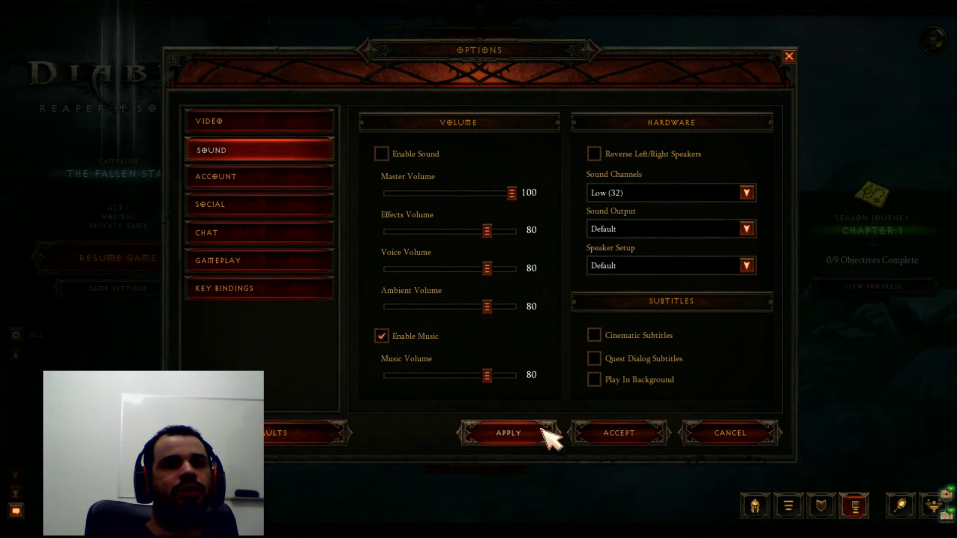
{"action": "left_click", "coordinate": [528, 437]}
{"action": "left_click", "coordinate": [729, 433]}
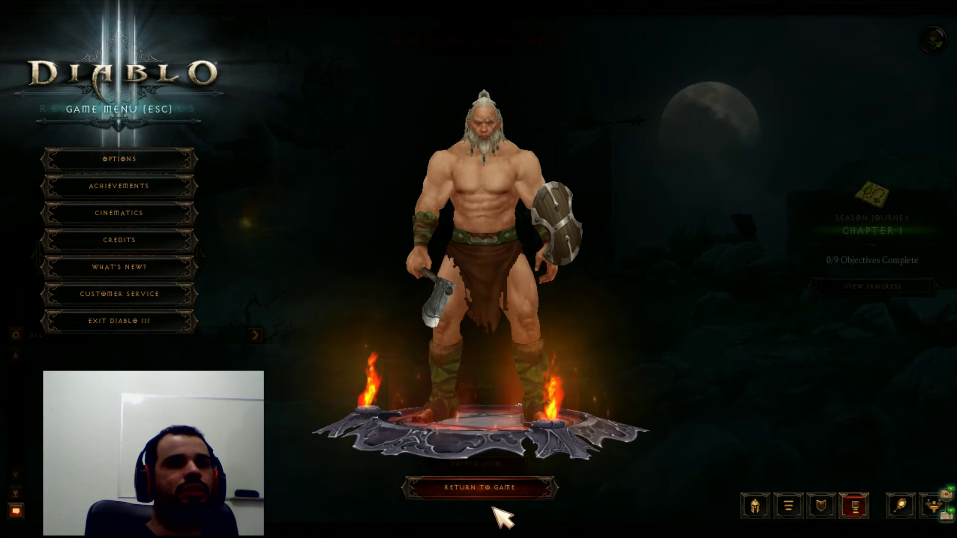
Resume with the barbarian and run him back and forth across Overlook Road.
{"action": "left_click", "coordinate": [479, 488]}
{"action": "left_click", "coordinate": [112, 256]}
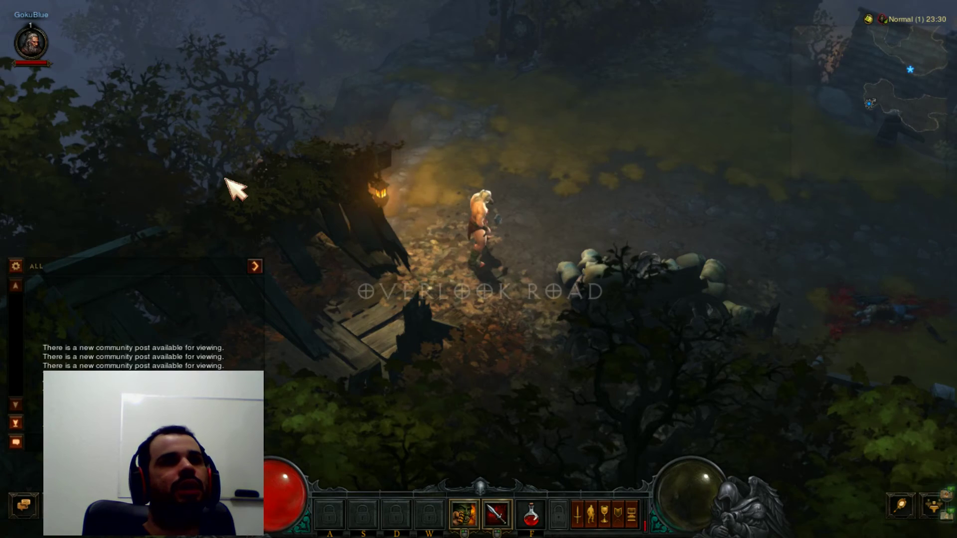
{"action": "left_click", "coordinate": [630, 193]}
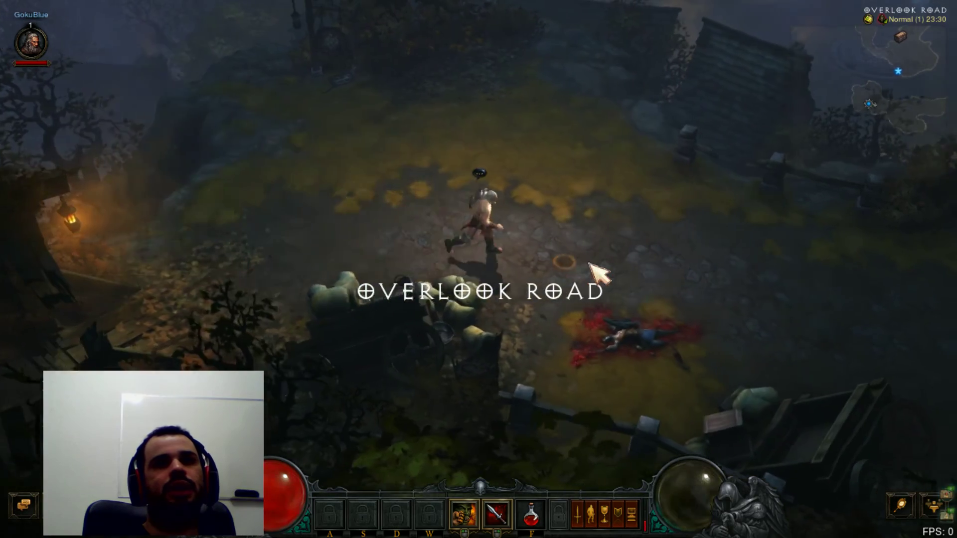
{"action": "left_click", "coordinate": [405, 210]}
{"action": "left_click", "coordinate": [594, 277]}
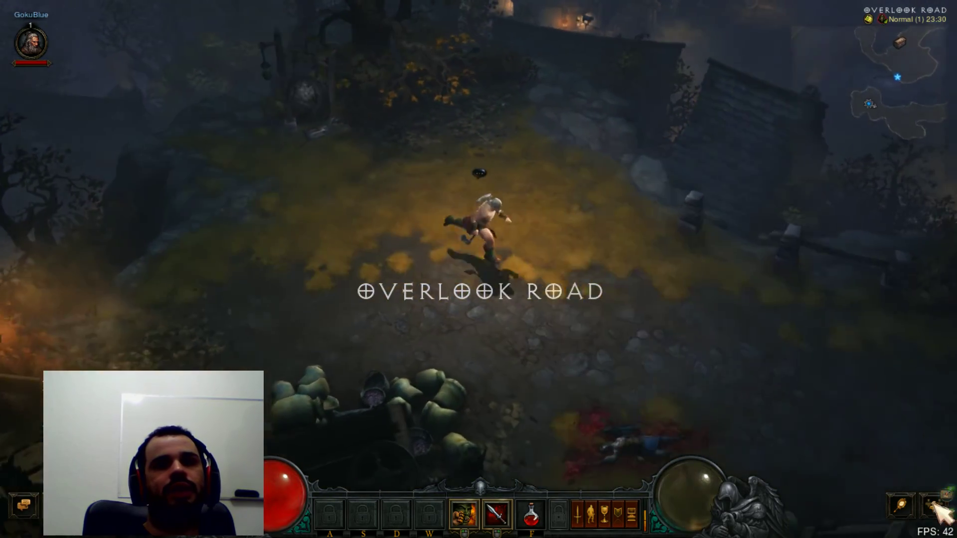
{"action": "left_click", "coordinate": [689, 384]}
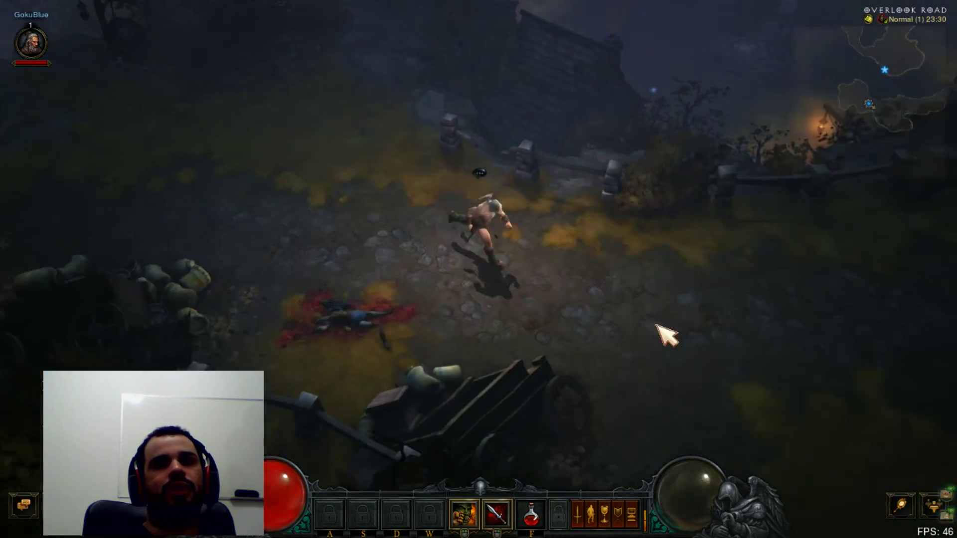
{"action": "left_click", "coordinate": [423, 195]}
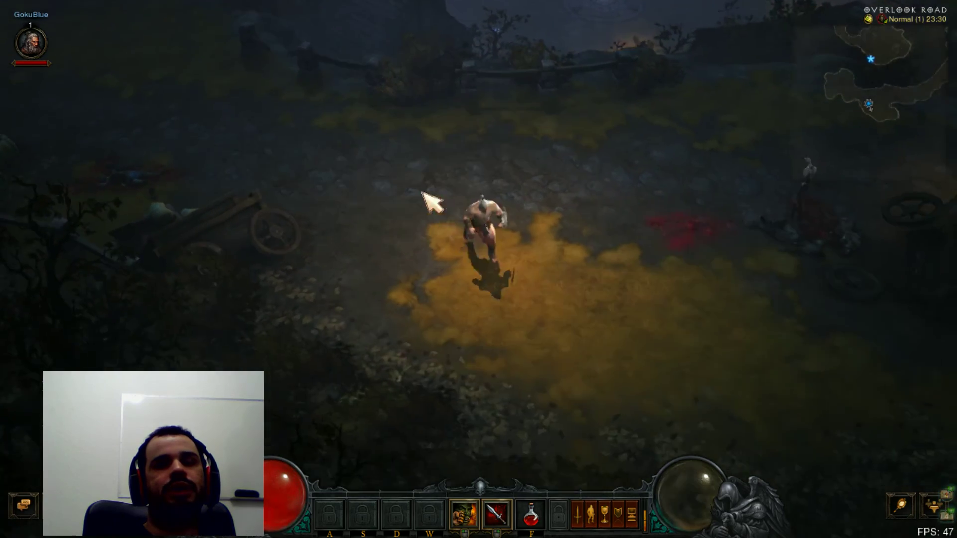
{"action": "left_click", "coordinate": [640, 330]}
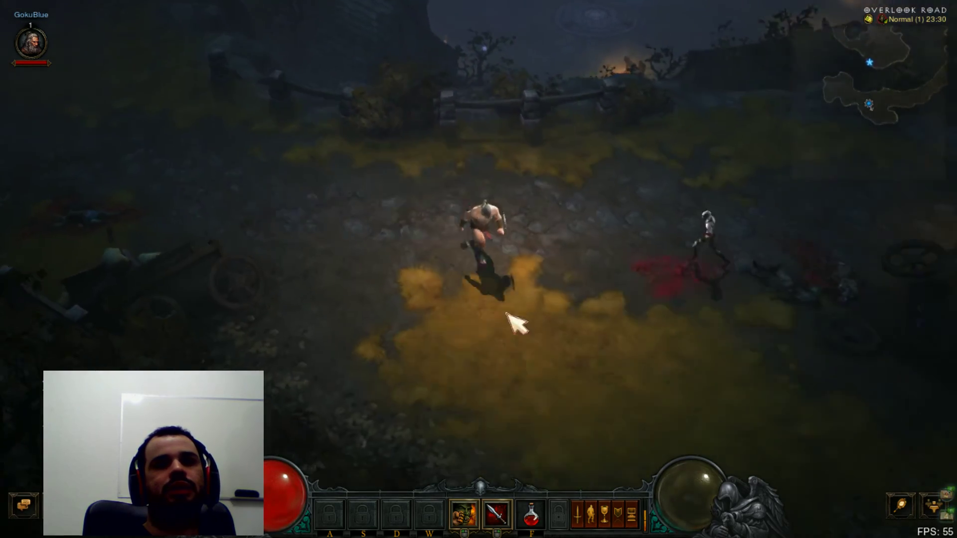
{"action": "left_click", "coordinate": [377, 221]}
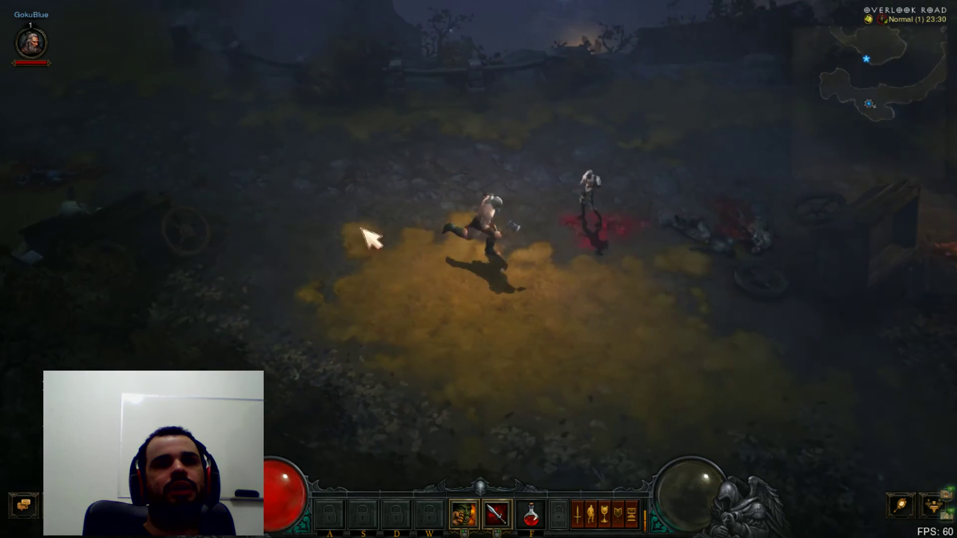
{"action": "left_click", "coordinate": [273, 222]}
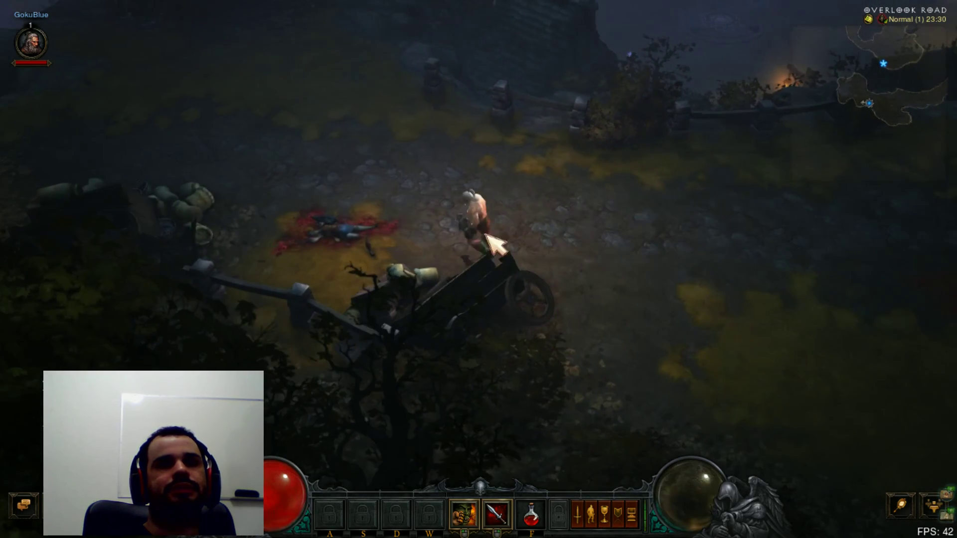
{"action": "left_click", "coordinate": [481, 173]}
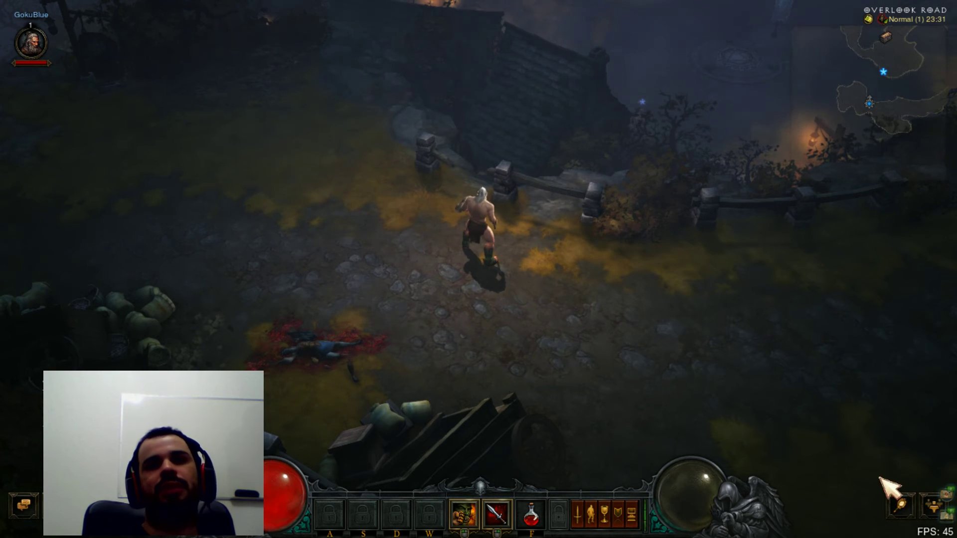
{"action": "key", "text": "Escape"}
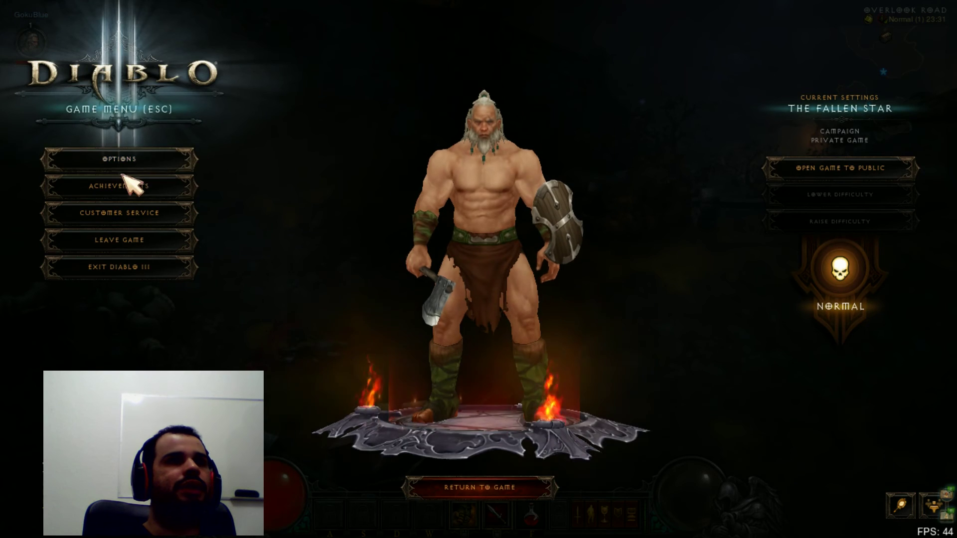
{"action": "left_click", "coordinate": [143, 165]}
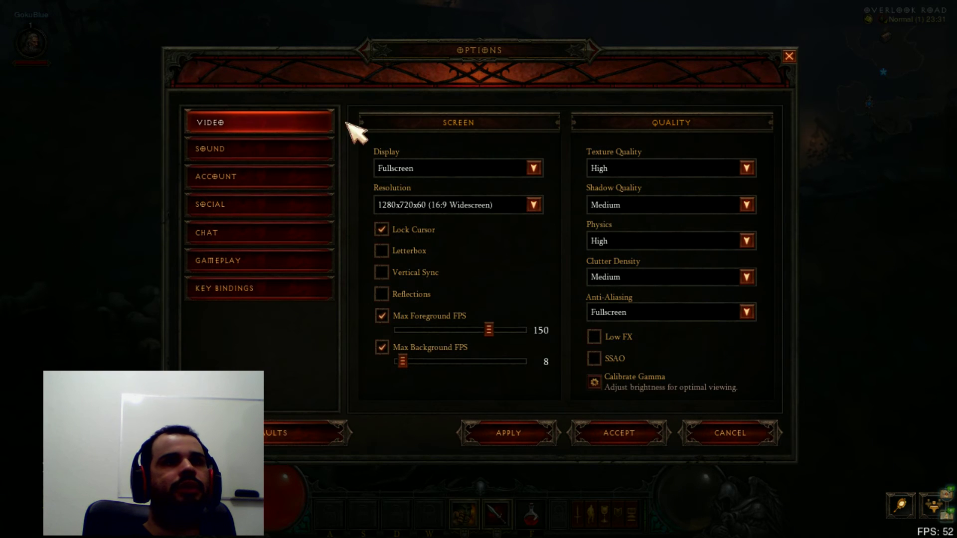
{"action": "mouse_move", "coordinate": [606, 172]}
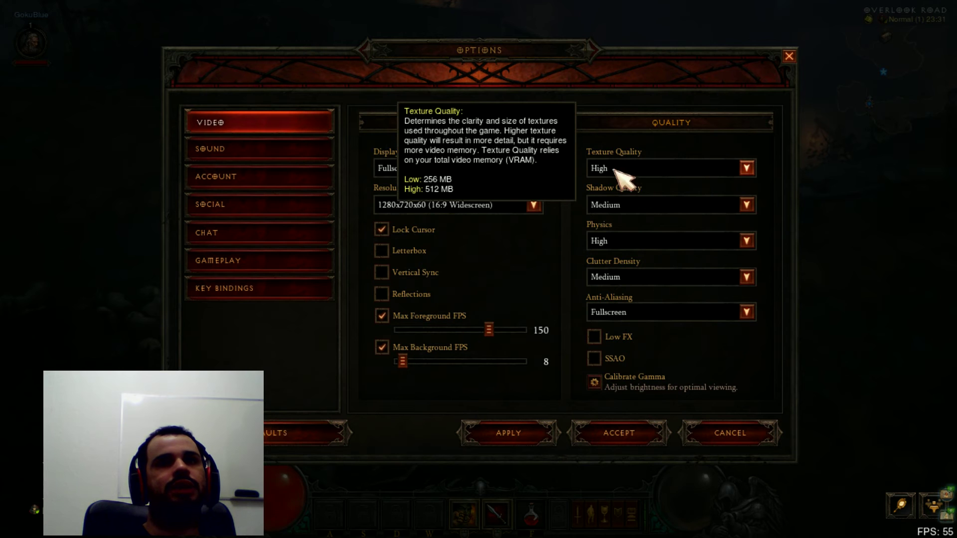
{"action": "mouse_move", "coordinate": [635, 195]}
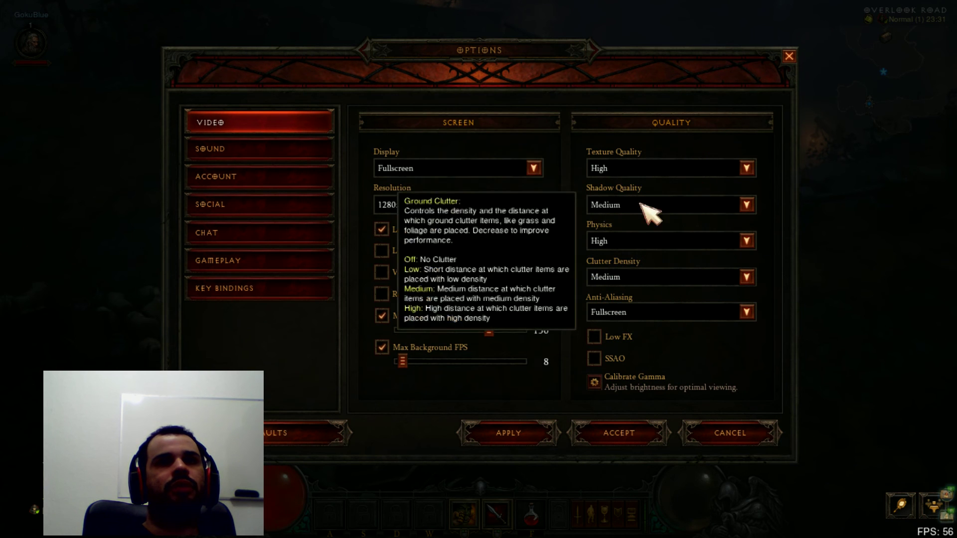
{"action": "left_click", "coordinate": [632, 169]}
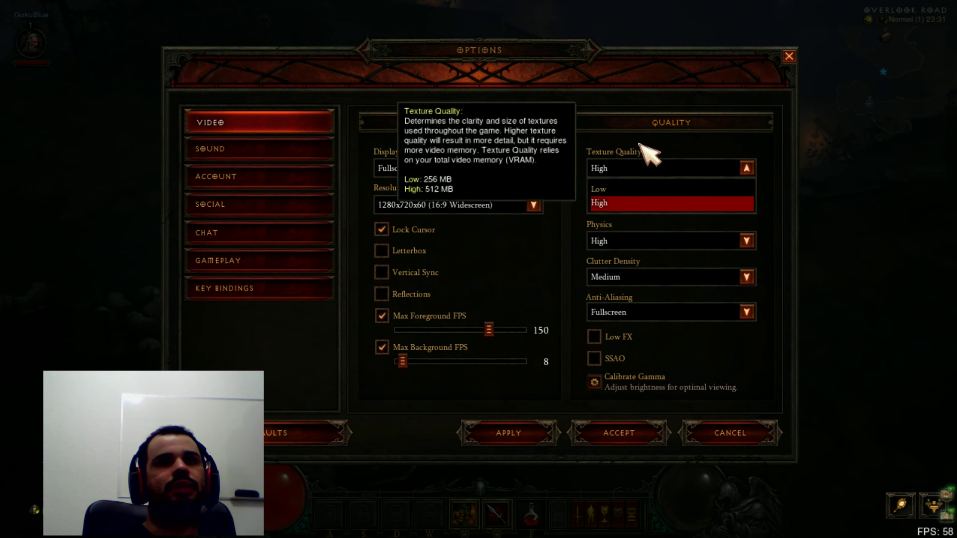
{"action": "left_click", "coordinate": [638, 127]}
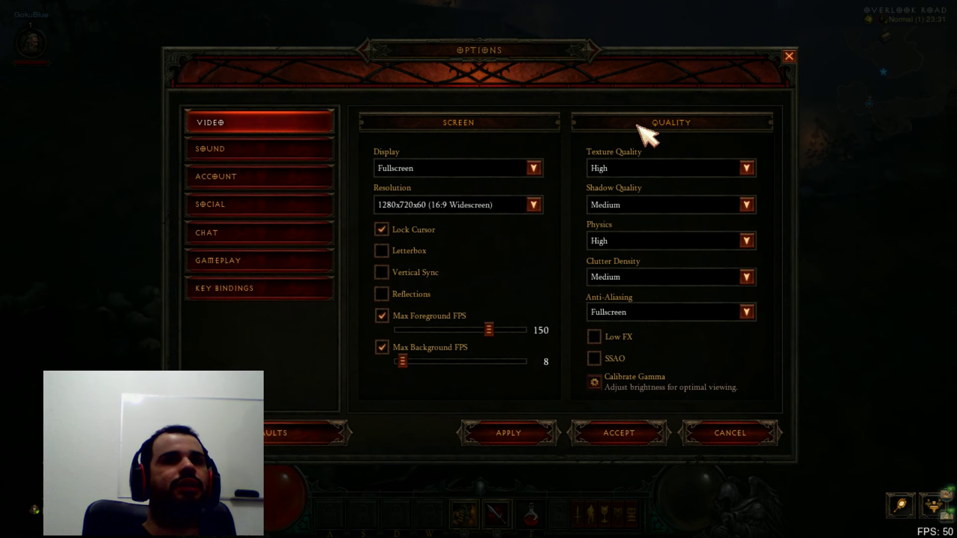
{"action": "left_click", "coordinate": [632, 205]}
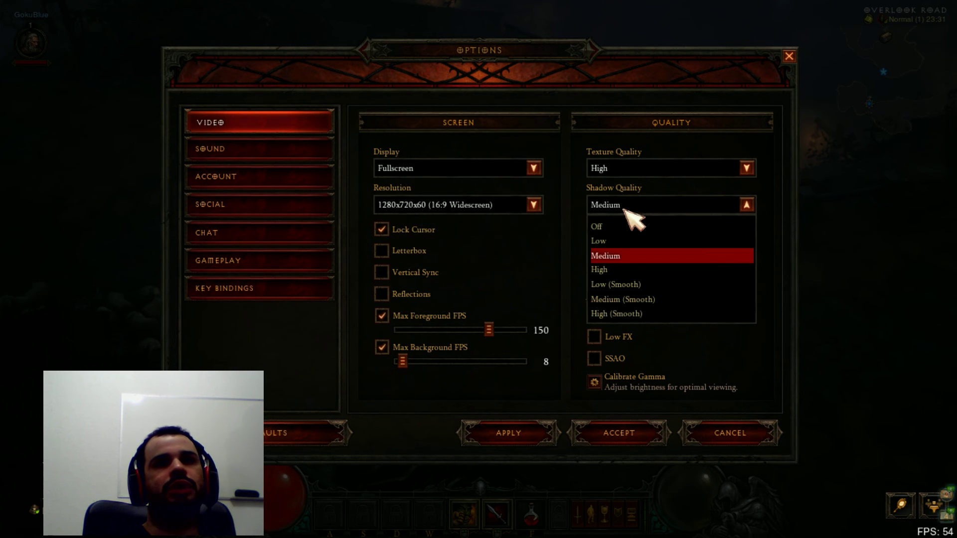
{"action": "left_click", "coordinate": [581, 92]}
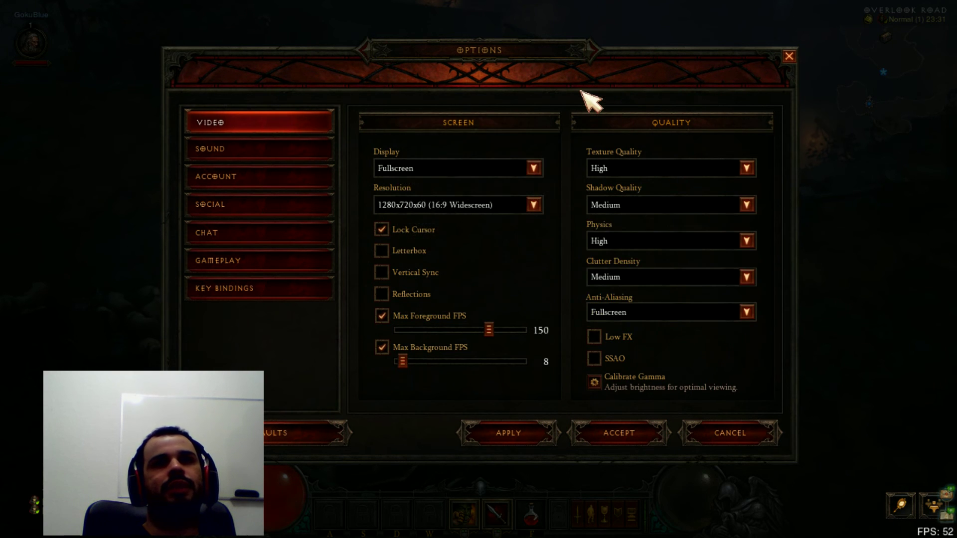
{"action": "left_click", "coordinate": [713, 432]}
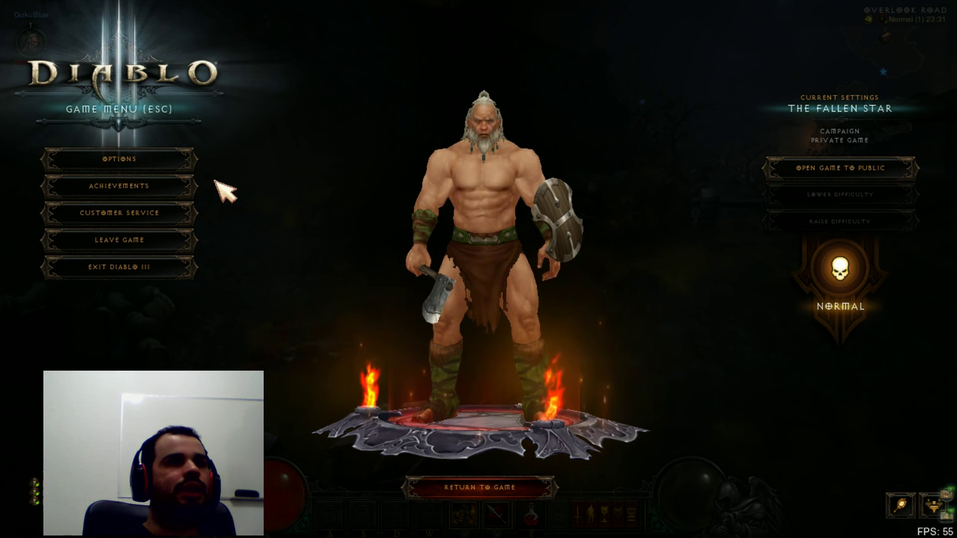
In the Sound options, turn game sound on and music off, then save and close.
{"action": "left_click", "coordinate": [167, 159]}
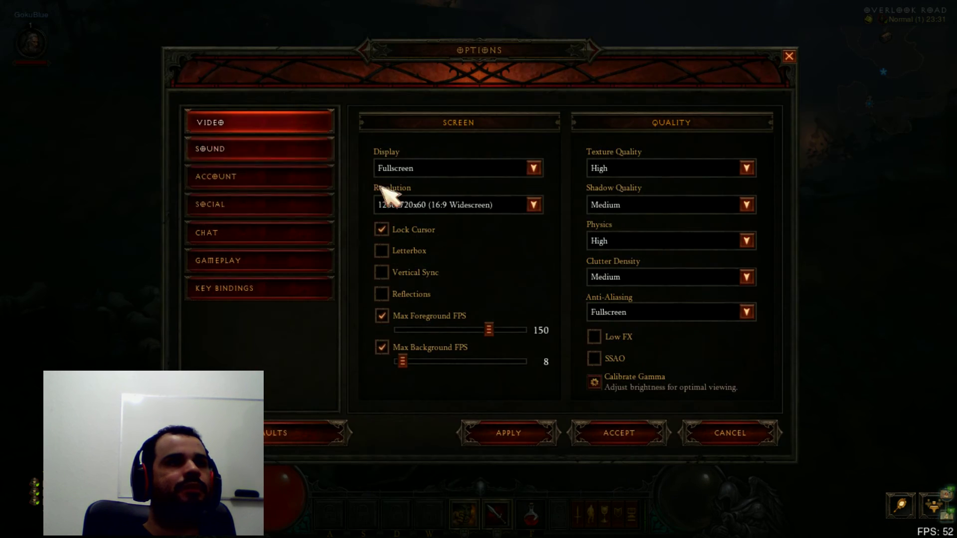
{"action": "left_click", "coordinate": [213, 150]}
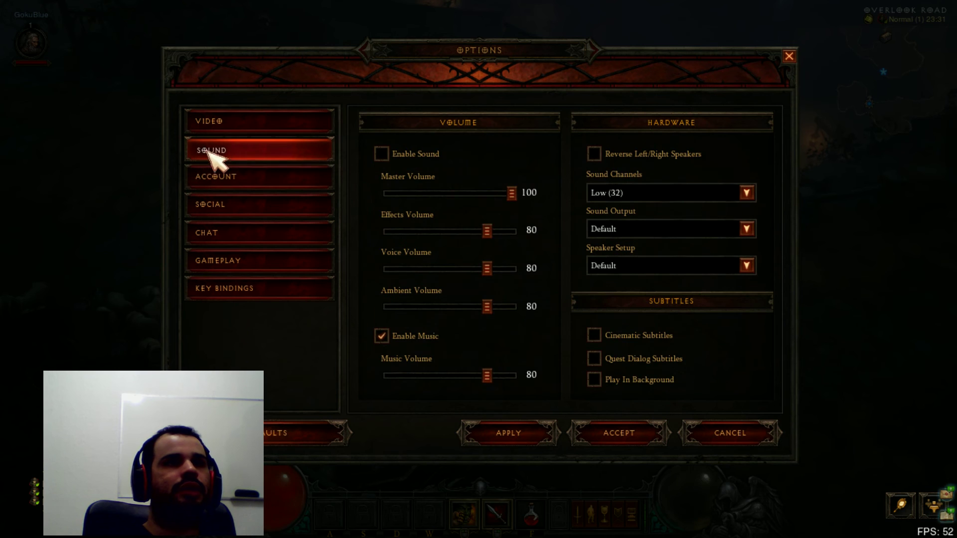
{"action": "left_click", "coordinate": [381, 154]}
{"action": "left_click", "coordinate": [382, 337]}
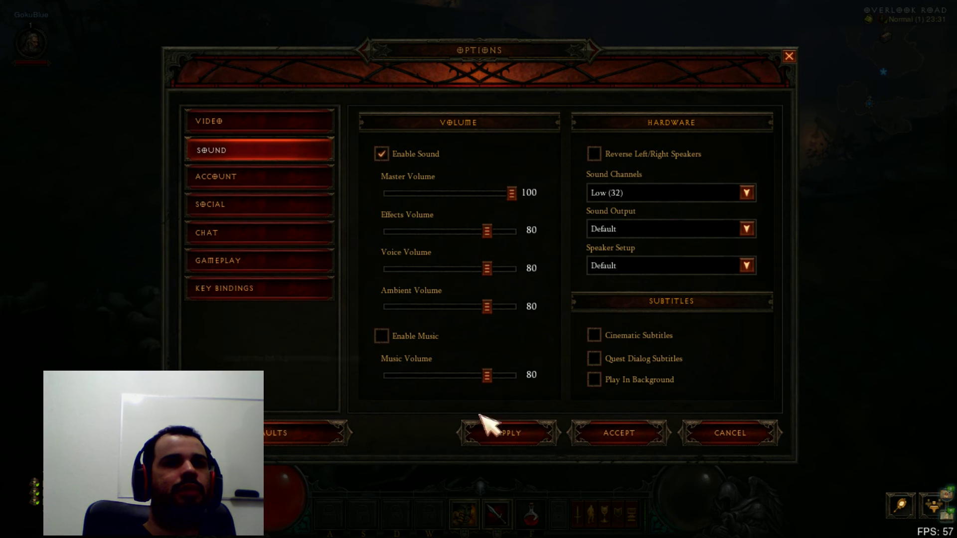
{"action": "left_click", "coordinate": [654, 432]}
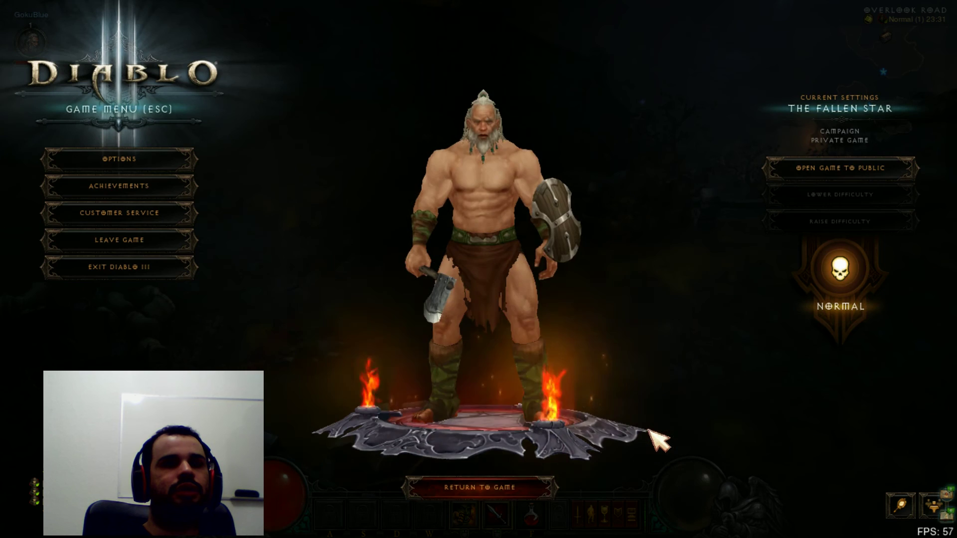
Reopen Options, turn music back on and game sound off, then close the options.
{"action": "left_click", "coordinate": [122, 162]}
{"action": "left_click", "coordinate": [382, 336]}
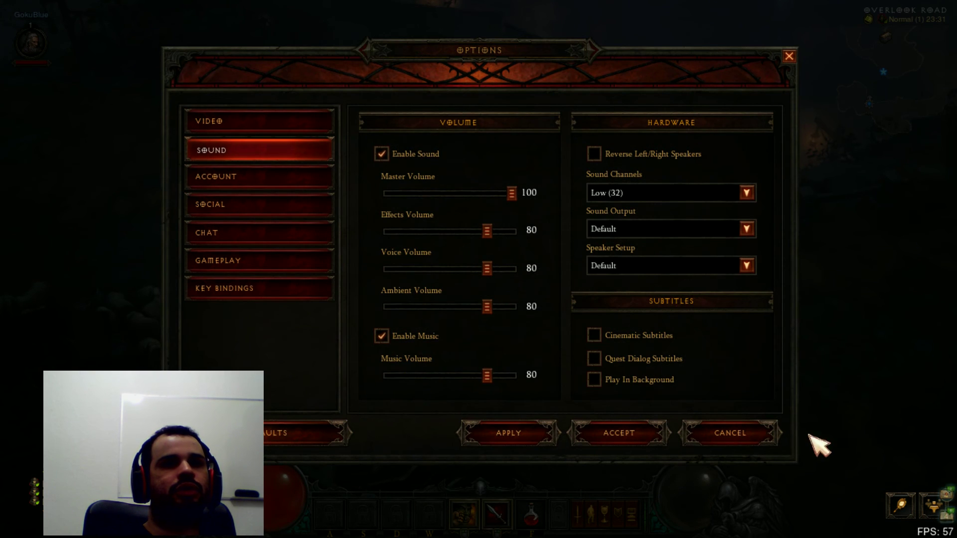
{"action": "left_click", "coordinate": [758, 434]}
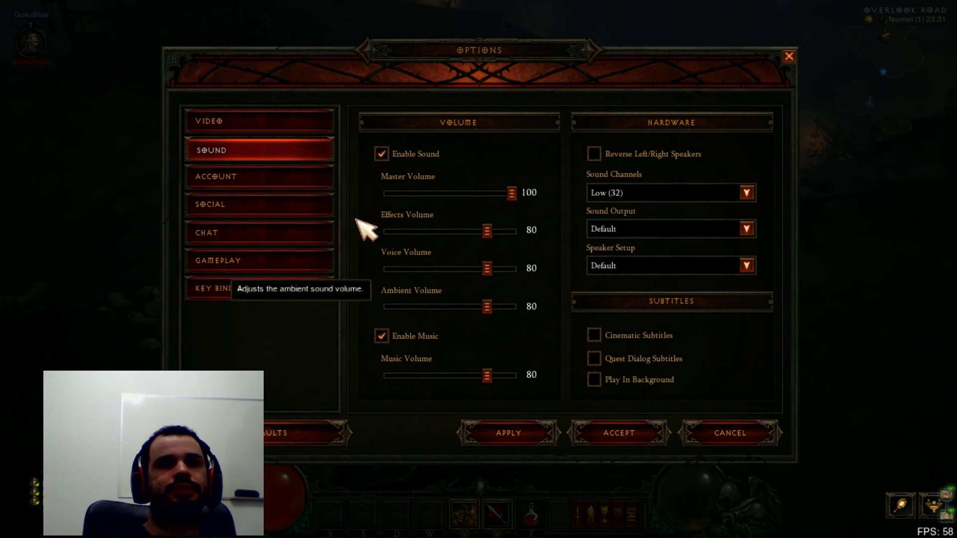
{"action": "left_click", "coordinate": [382, 154]}
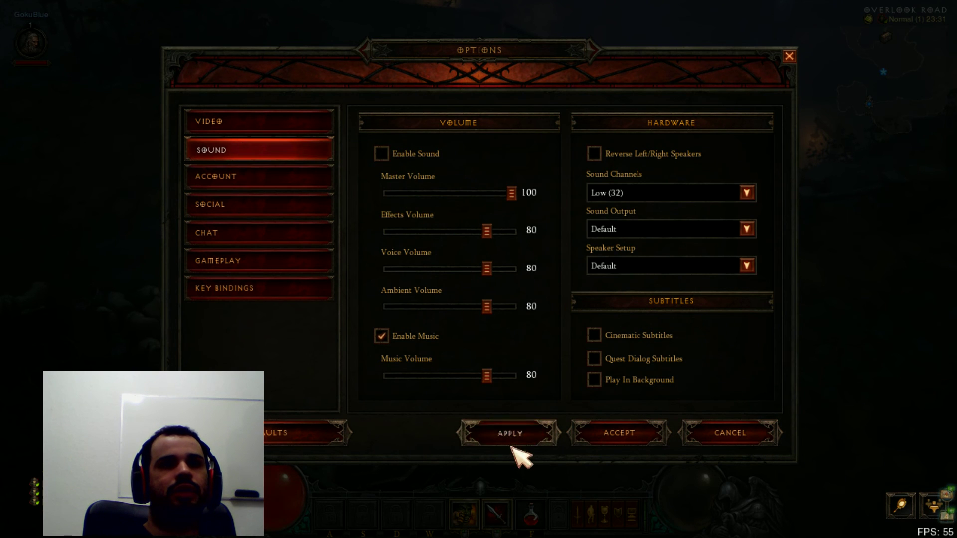
{"action": "left_click", "coordinate": [709, 434]}
Resume play, walk the barbarian up-left and back toward the cart, then open the Game Menu.
{"action": "key", "text": "Escape"}
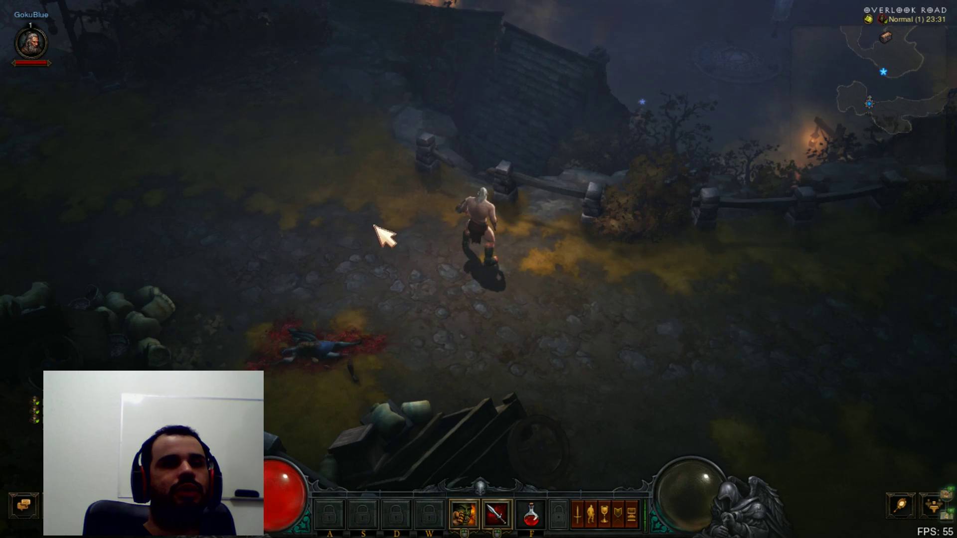
{"action": "left_click", "coordinate": [263, 182]}
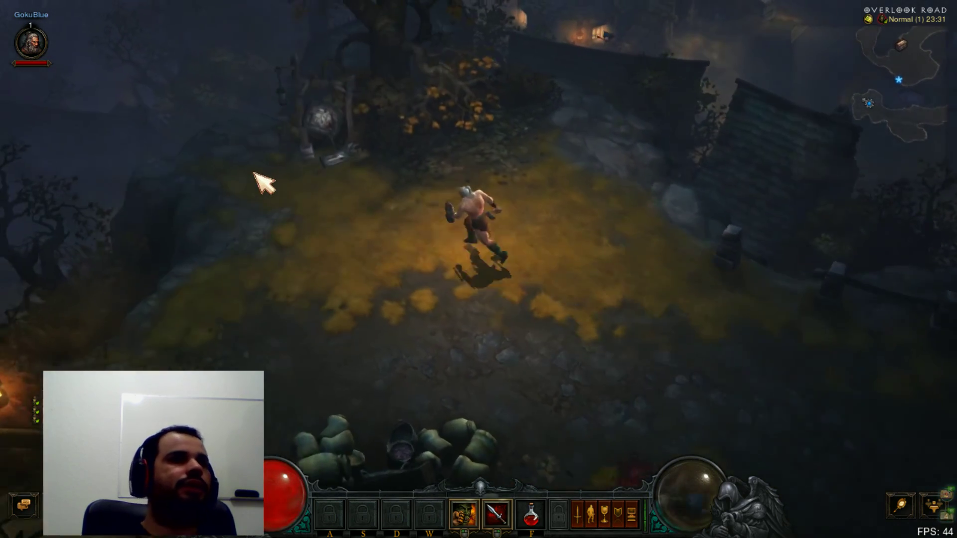
{"action": "left_click", "coordinate": [550, 340]}
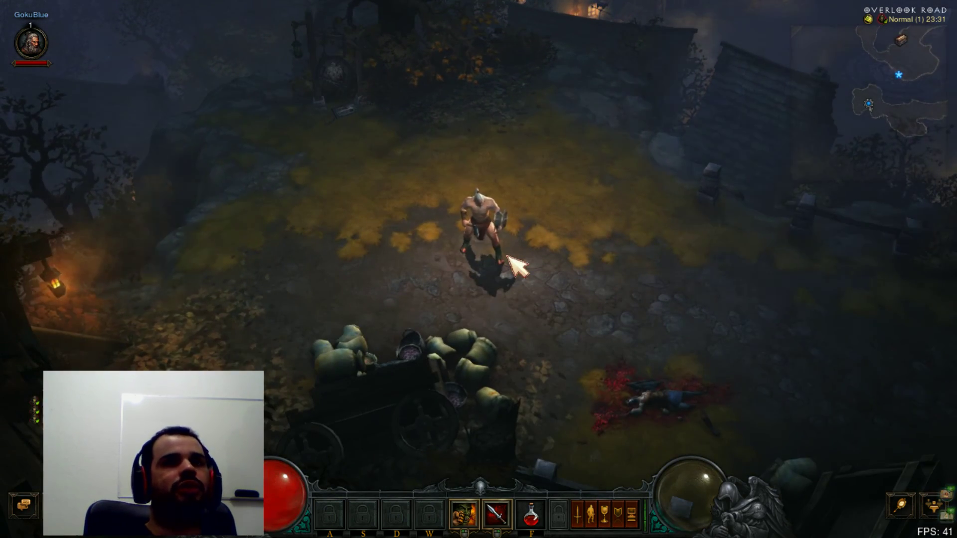
{"action": "key", "text": "Escape"}
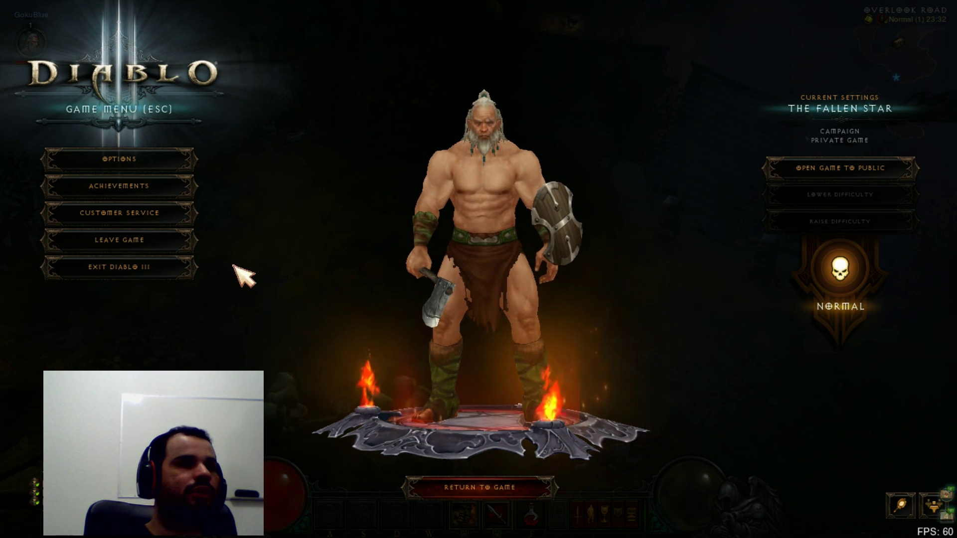
Choose Exit Diablo III and confirm with Exit Now to skip the countdown.
{"action": "left_click", "coordinate": [104, 272]}
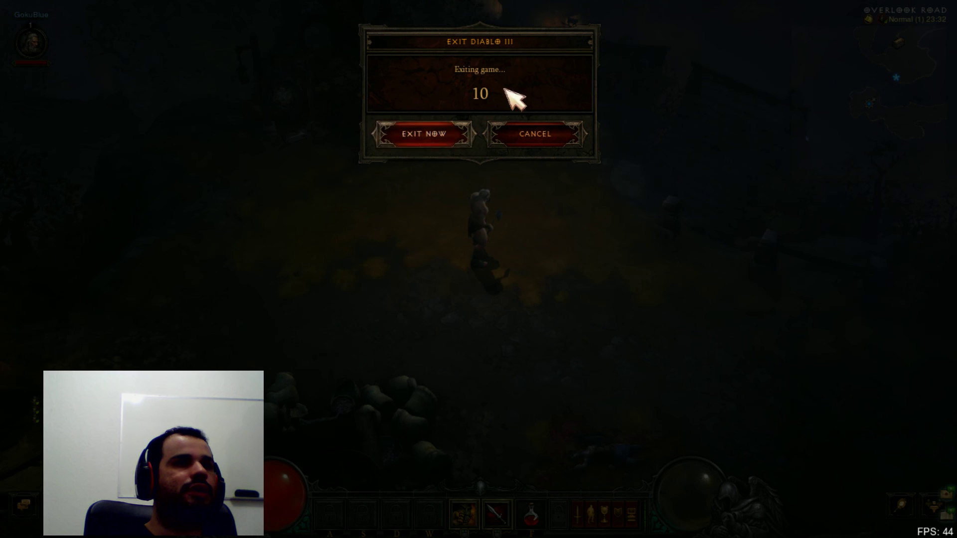
{"action": "left_click", "coordinate": [421, 134]}
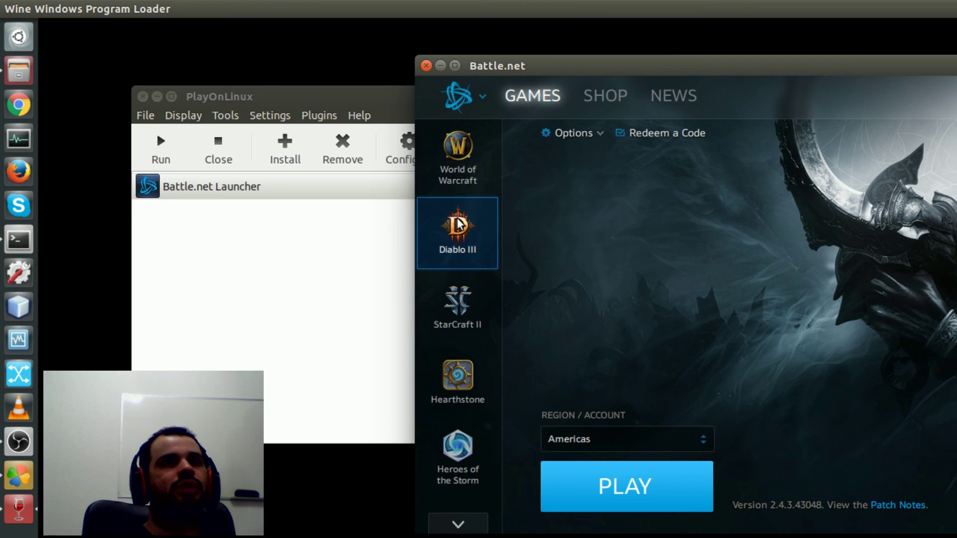
Bring the PlayOnLinux window in front of the Battle.net launcher.
{"action": "left_click", "coordinate": [324, 275]}
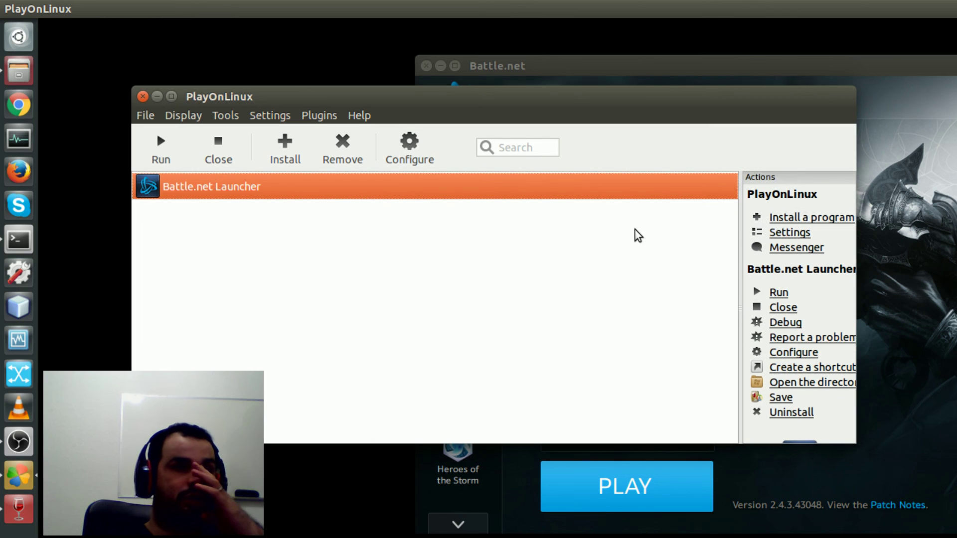